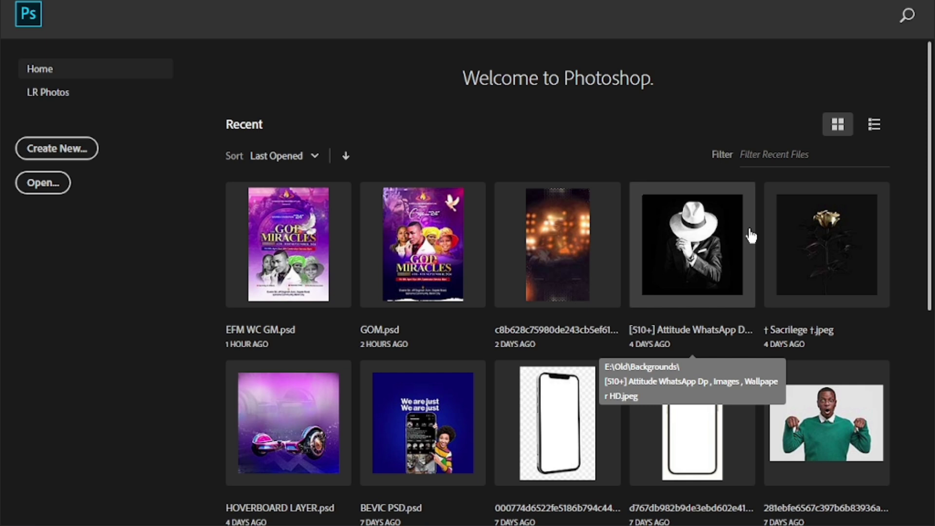
Create a new white document 4 inches wide and 2.8 inches high at 300 pixels per inch.
key("ctrl+n")
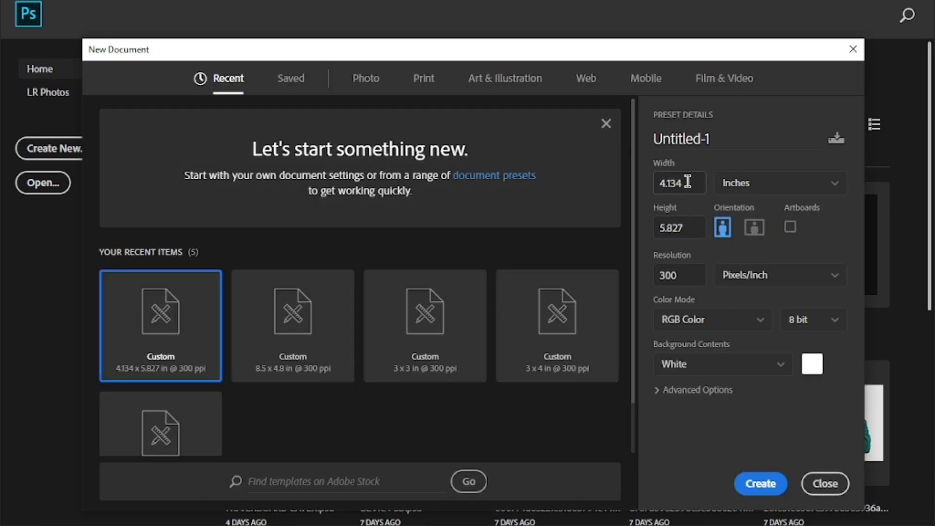
left_click_drag(688, 181, 656, 194)
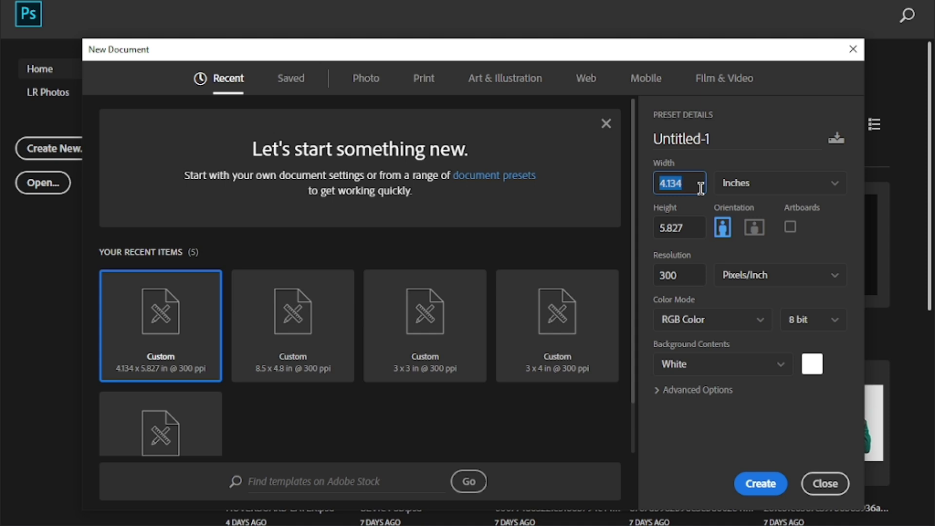
type("2")
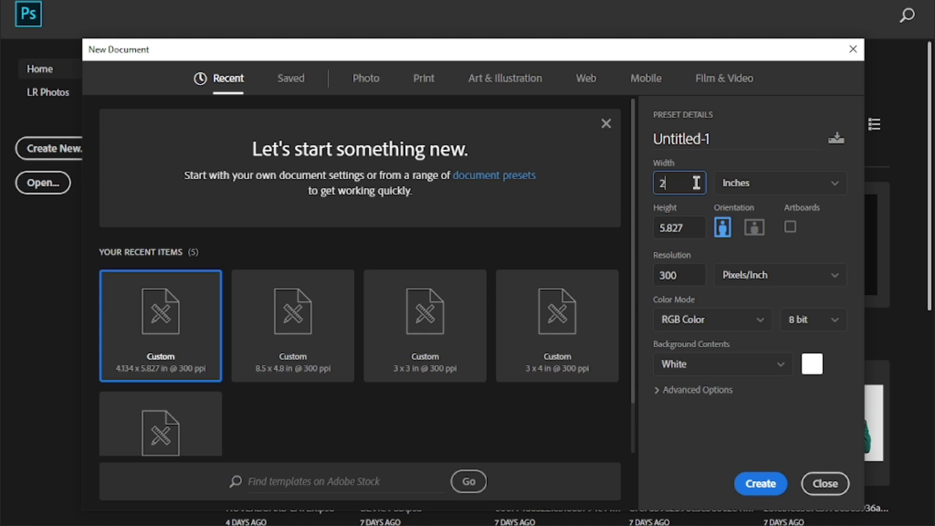
key("BackSpace")
type("4")
left_click(692, 232)
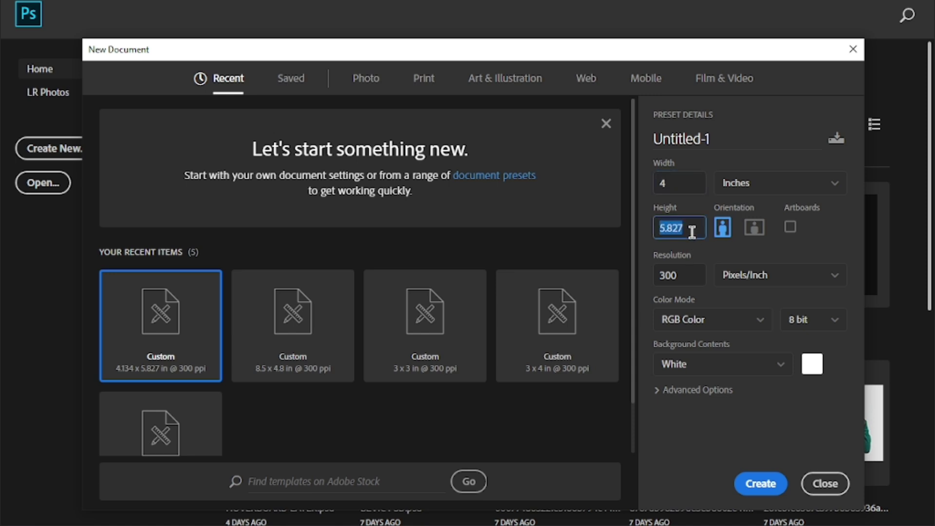
type("2.8")
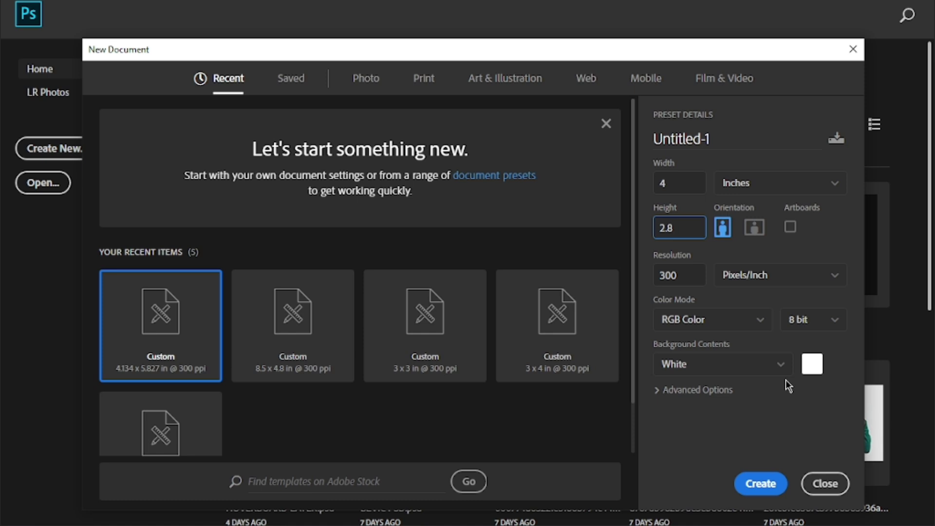
left_click(766, 484)
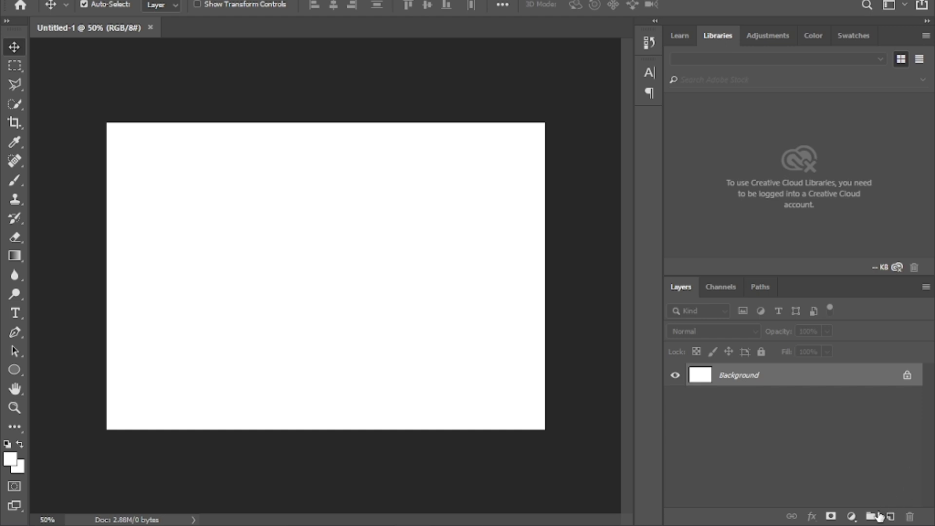
Add a Solid Color fill layer in black (000000) above the white background.
left_click(856, 519)
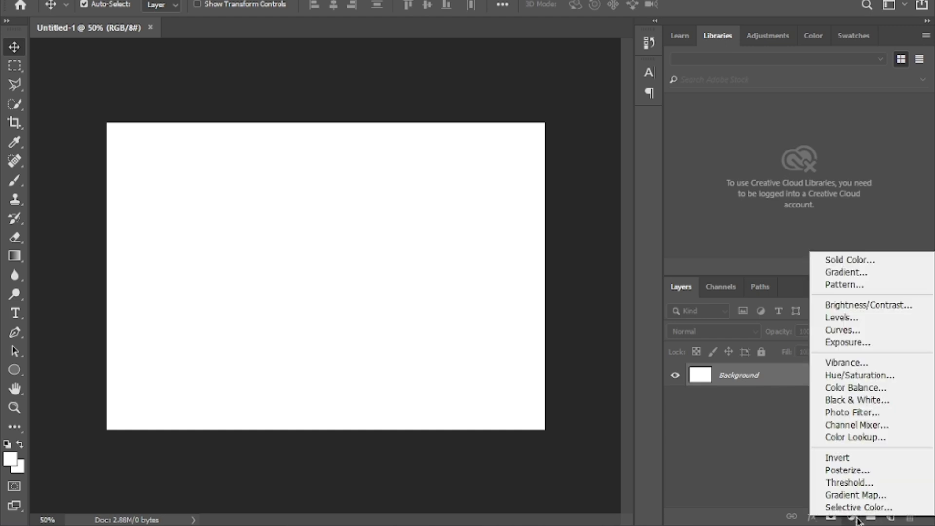
left_click(864, 262)
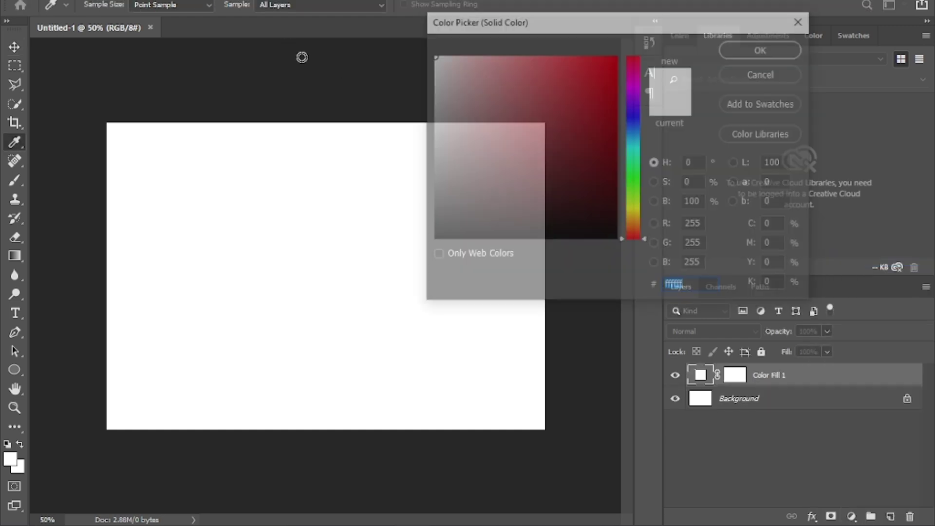
left_click(599, 246)
mouse_move(598, 246)
left_mouse_down()
mouse_move(604, 252)
mouse_move(604, 237)
mouse_move(611, 240)
left_mouse_up()
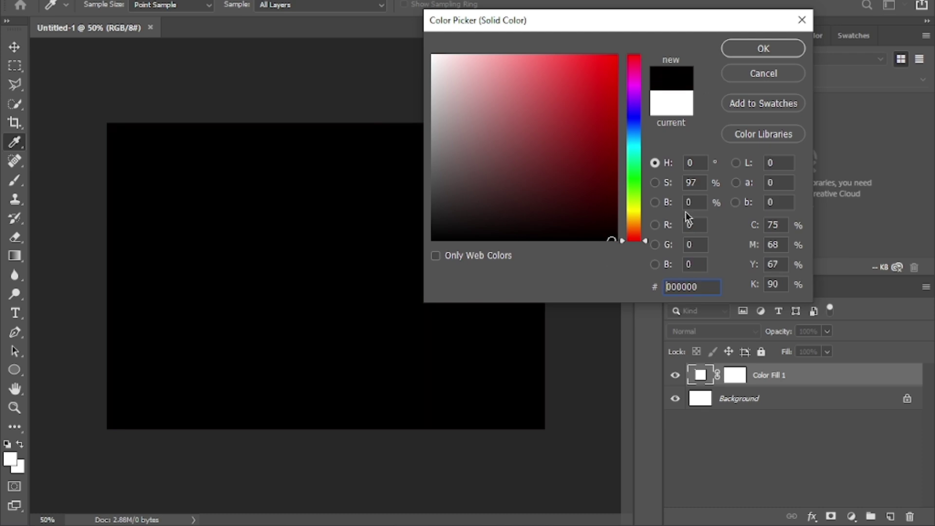
left_click(768, 51)
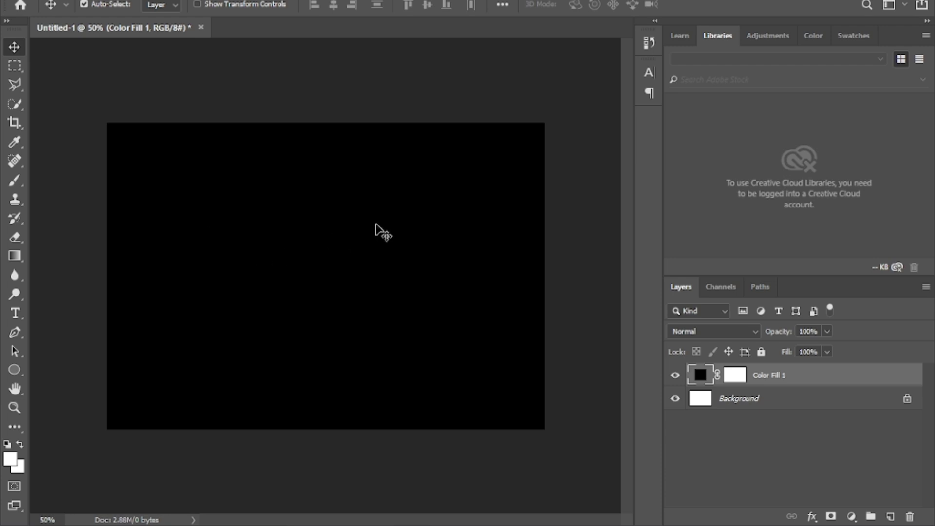
Add the text "GOLD" in white near the middle of the black canvas and commit it.
left_click(16, 317)
left_click(231, 270)
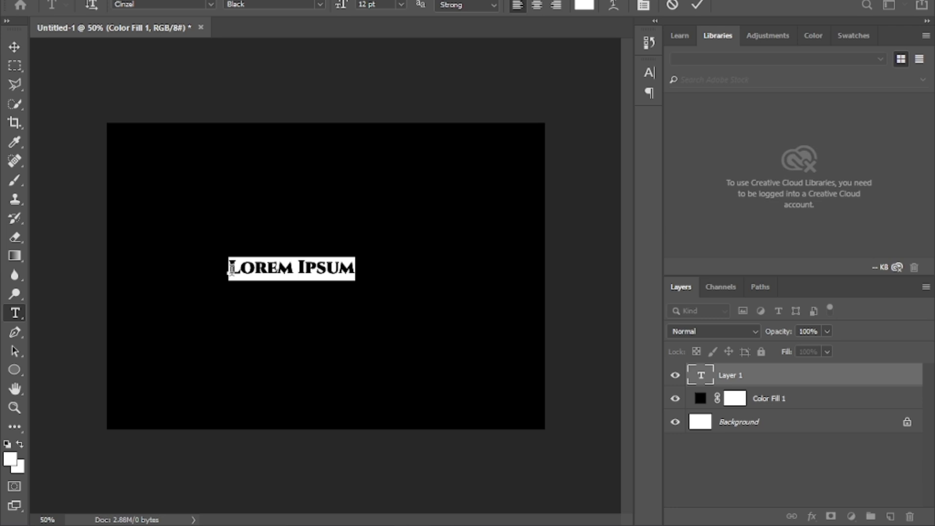
type("GOLD")
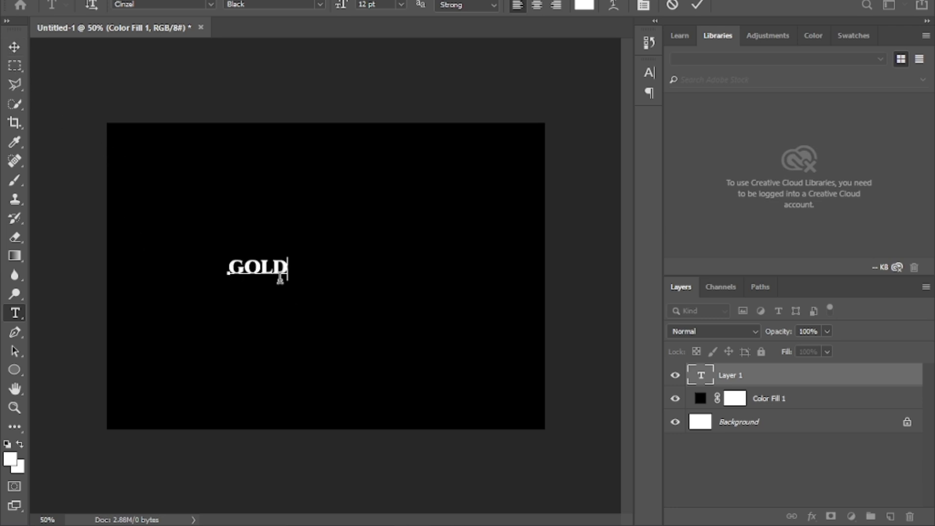
key("ctrl")
left_click(15, 47)
Scale the GOLD text proportionally to about 410% and move it to the middle of the canvas.
key("ctrl+t")
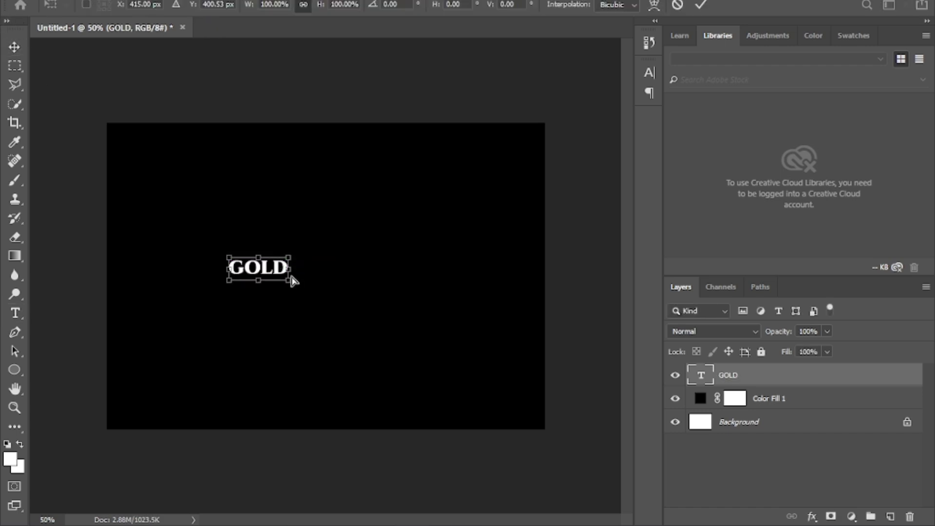
left_click_drag(290, 255, 457, 148)
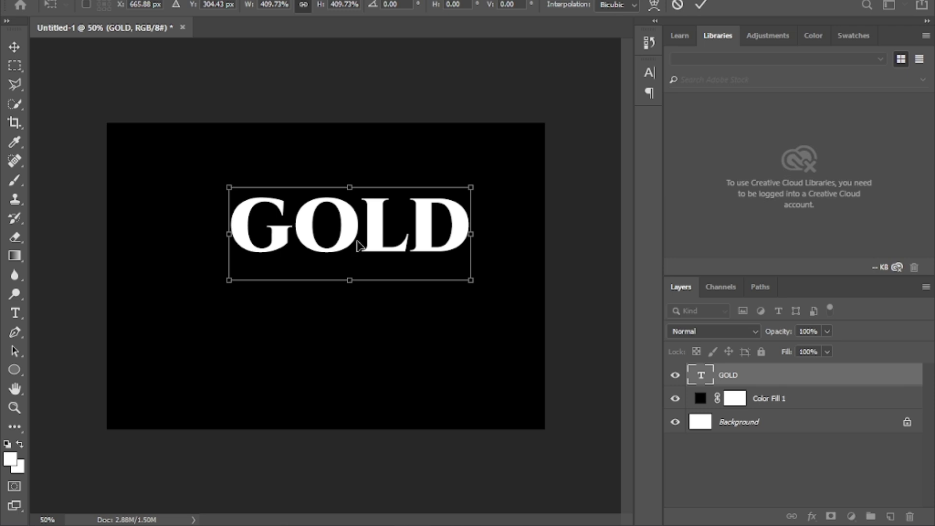
left_click_drag(359, 246, 334, 265)
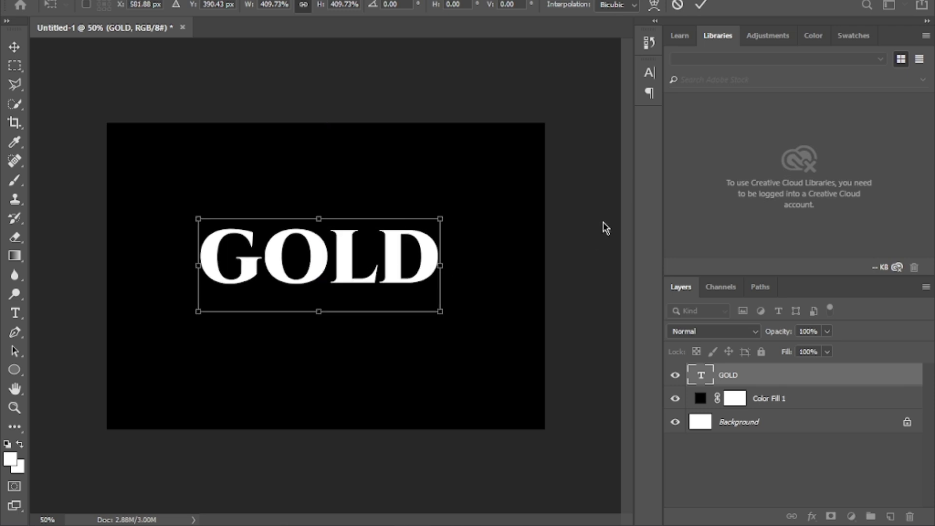
left_click(701, 5)
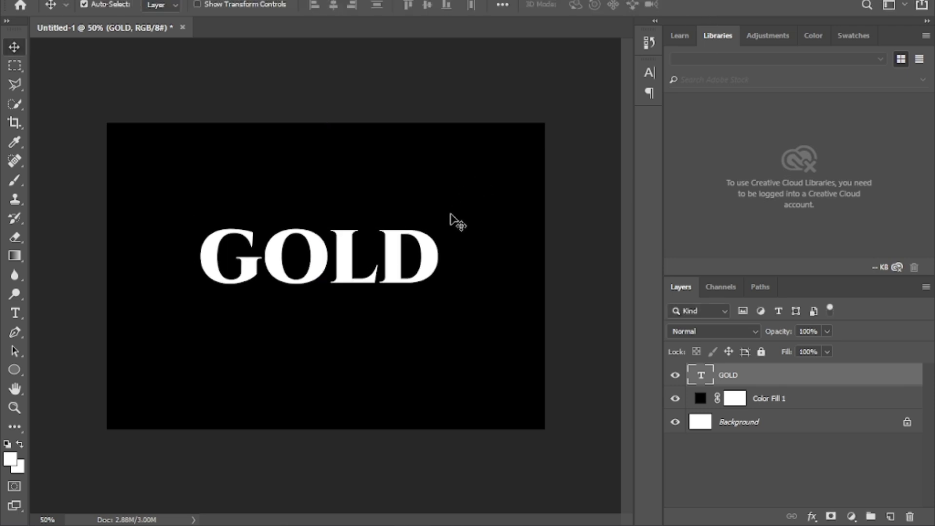
Change the GOLD text's font style to Bold and nudge the word slightly to the left.
double_click(432, 269)
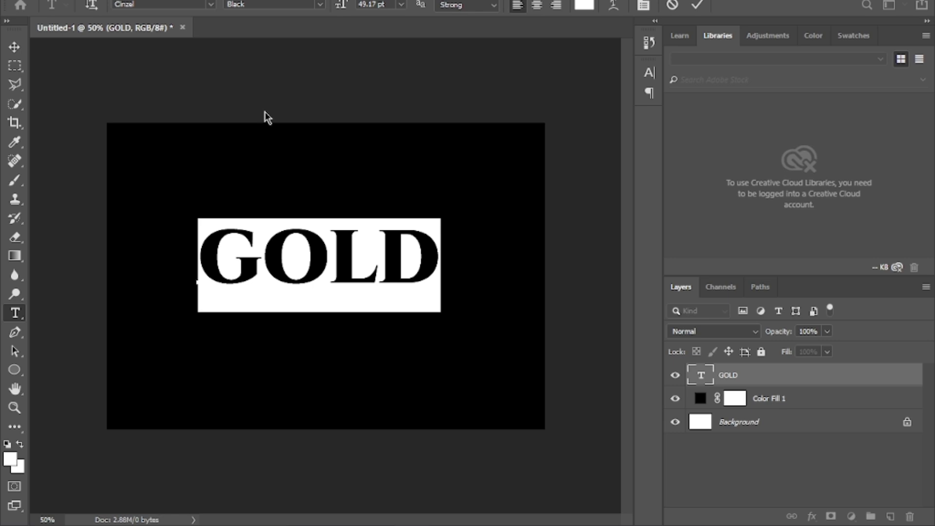
left_click(319, 5)
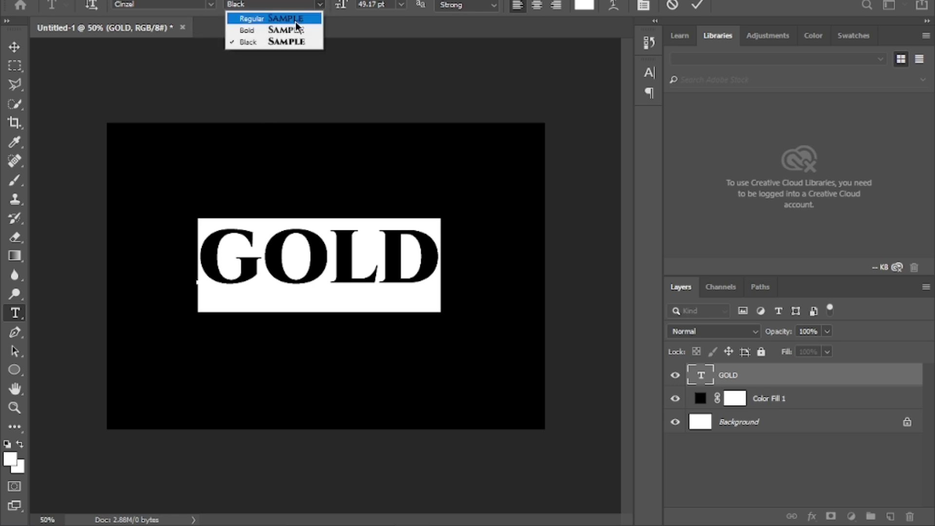
left_click(282, 30)
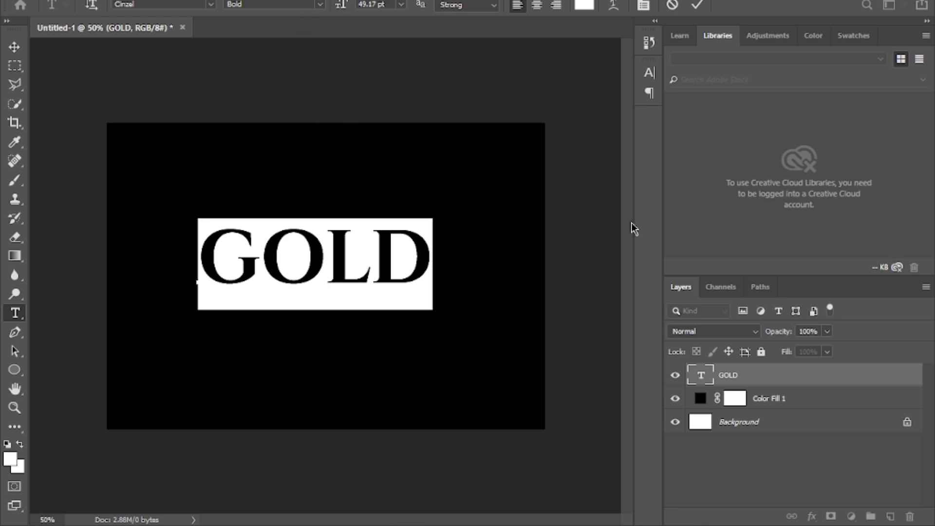
left_click(696, 5)
key("v")
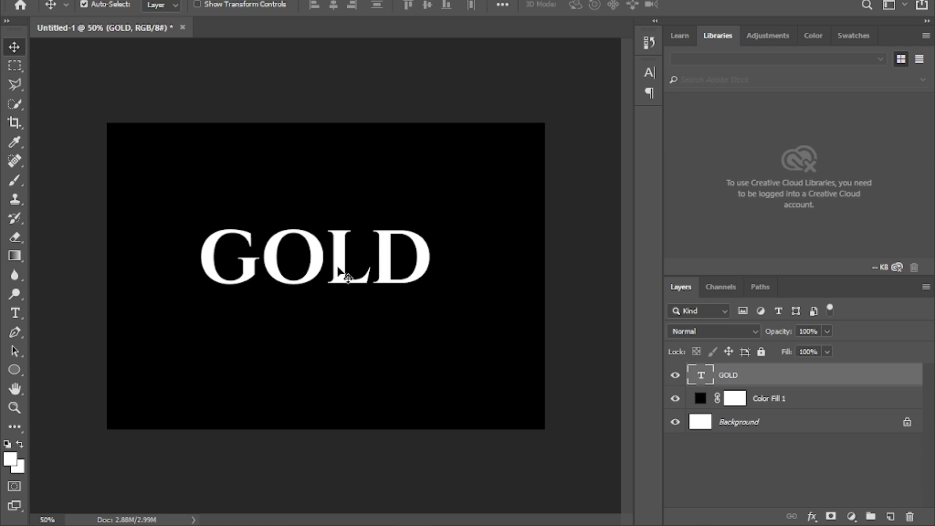
left_click_drag(334, 267, 331, 267)
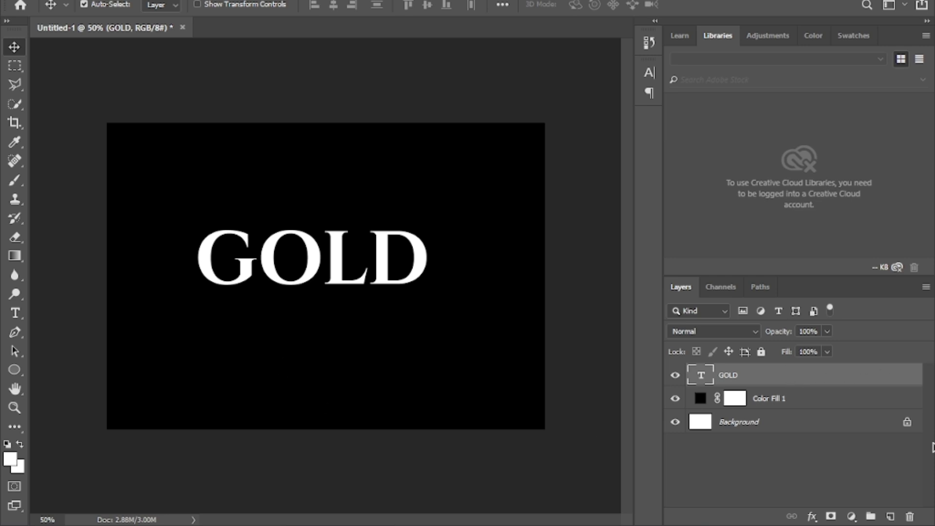
Enable the Bevel & Emboss, Inner Shadow, Color Overlay and Drop Shadow layer effects on the GOLD text layer.
right_click(795, 378)
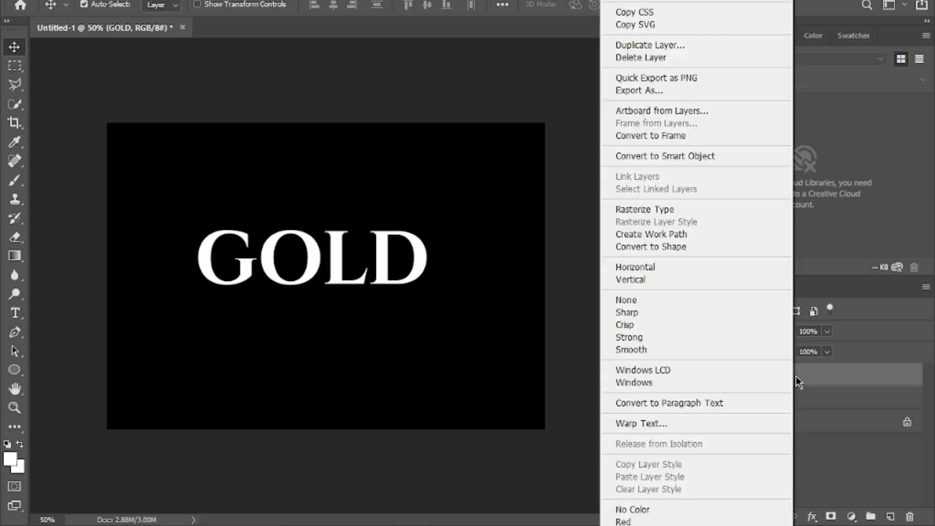
left_click(681, 2)
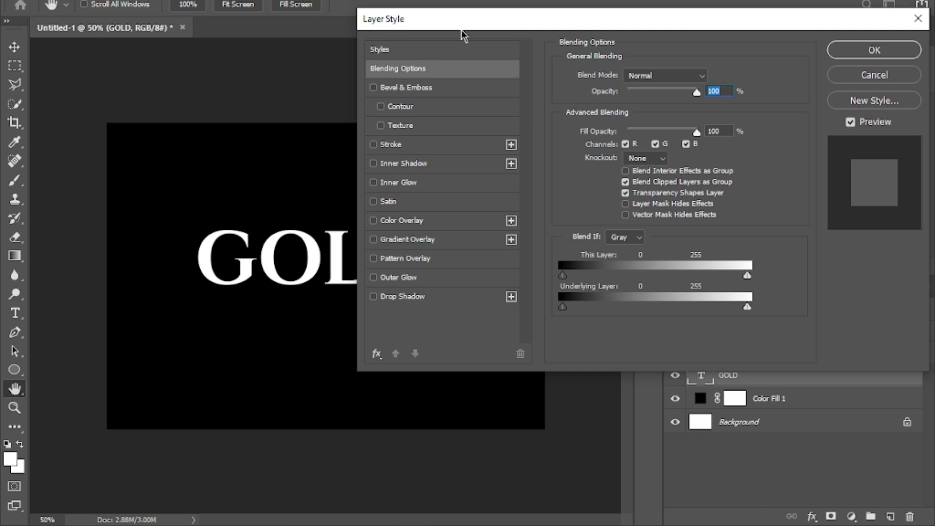
left_click_drag(476, 25, 533, 22)
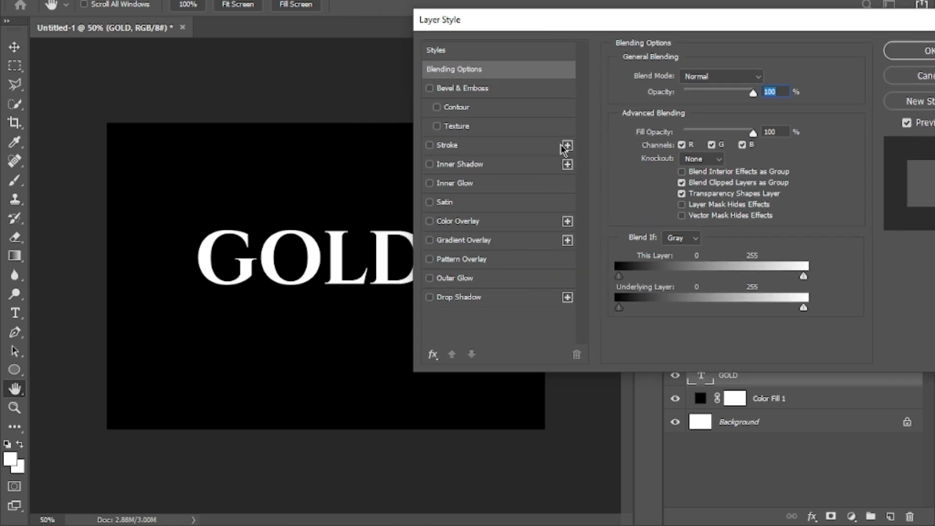
left_click(490, 94)
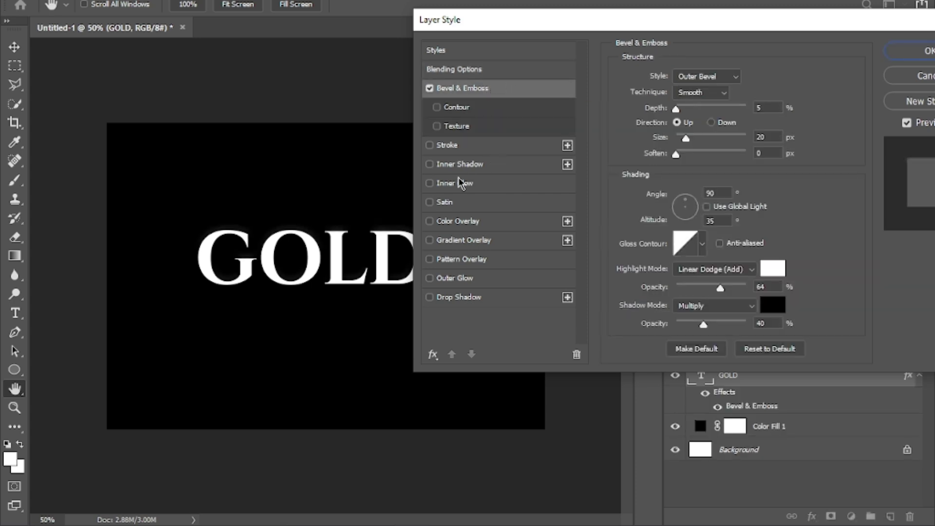
left_click(488, 166)
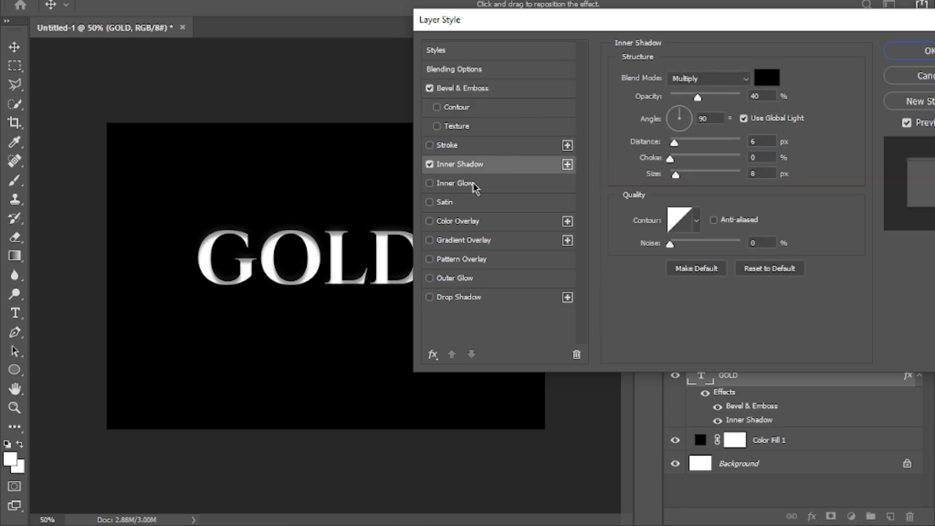
left_click(480, 223)
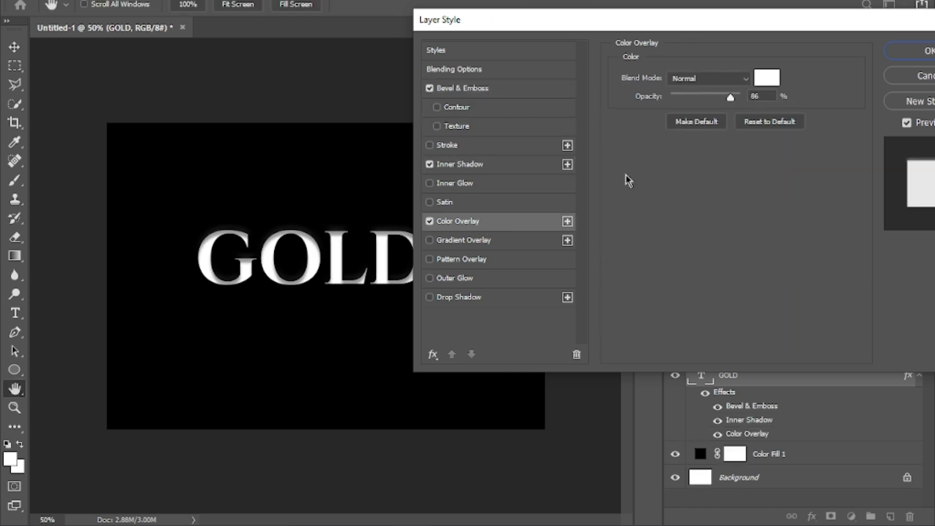
left_click(475, 305)
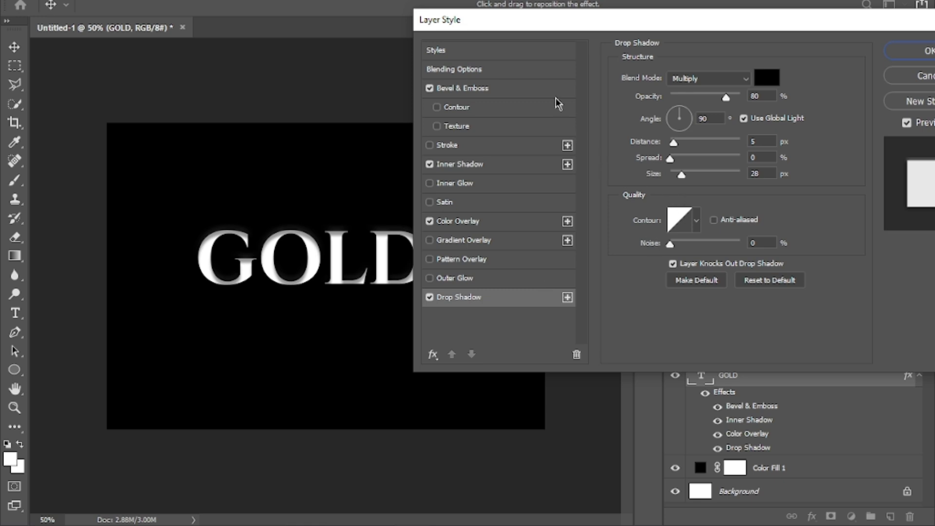
Set the GOLD text's Bevel & Emboss to Inner Bevel with the Chisel Hard technique, 300% depth and direction Down.
left_click(522, 88)
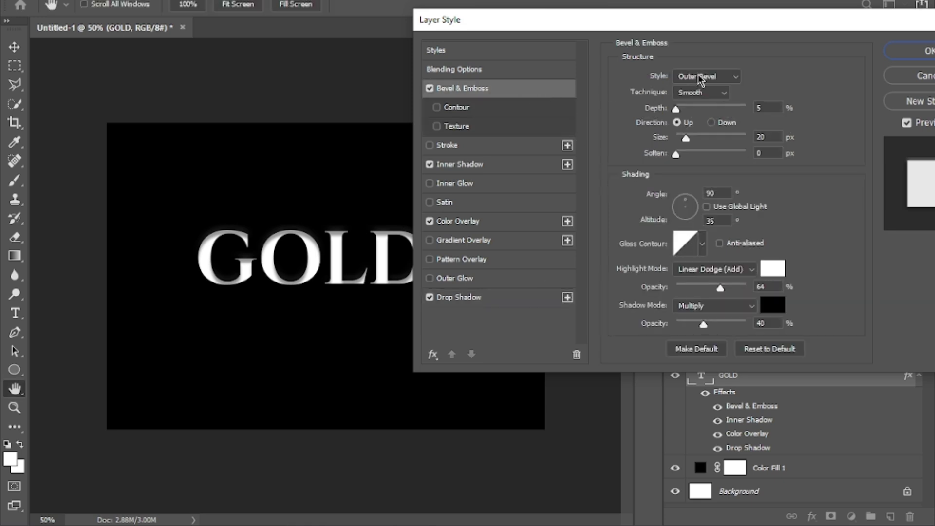
left_click(732, 77)
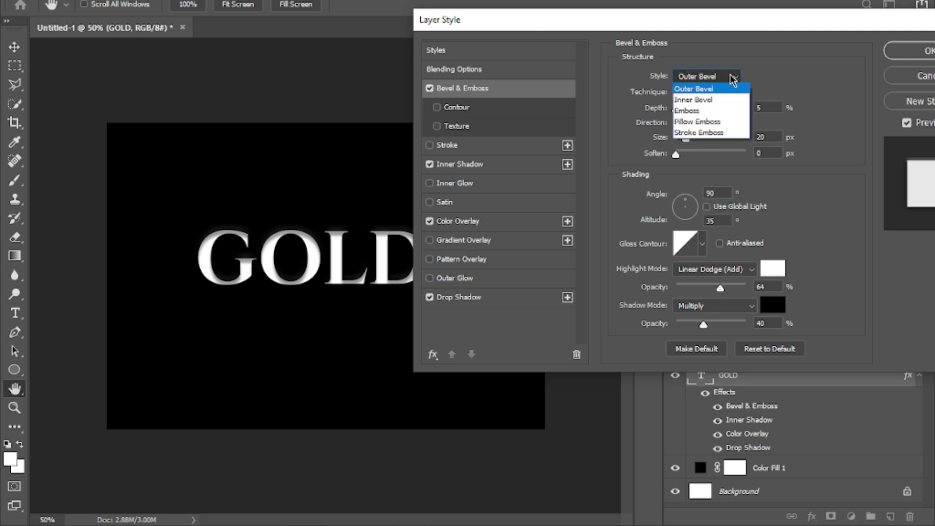
left_click(704, 100)
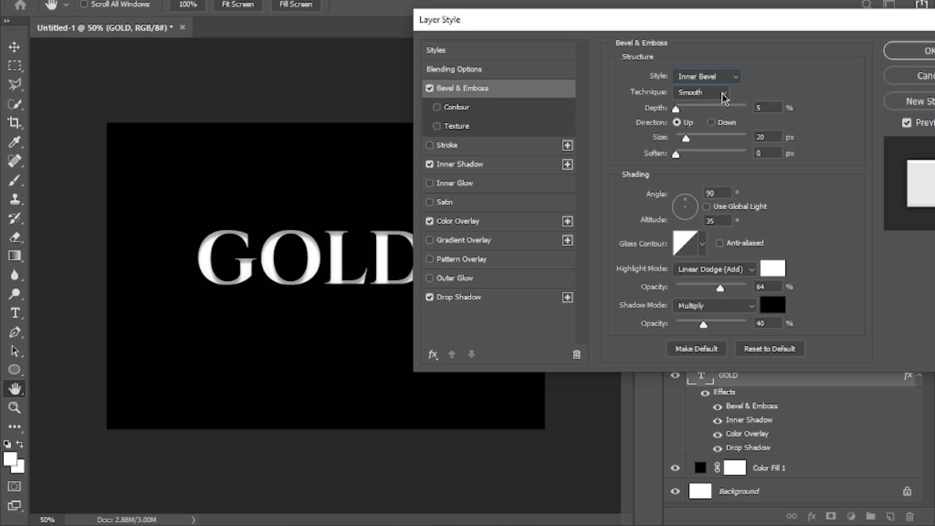
left_click(723, 94)
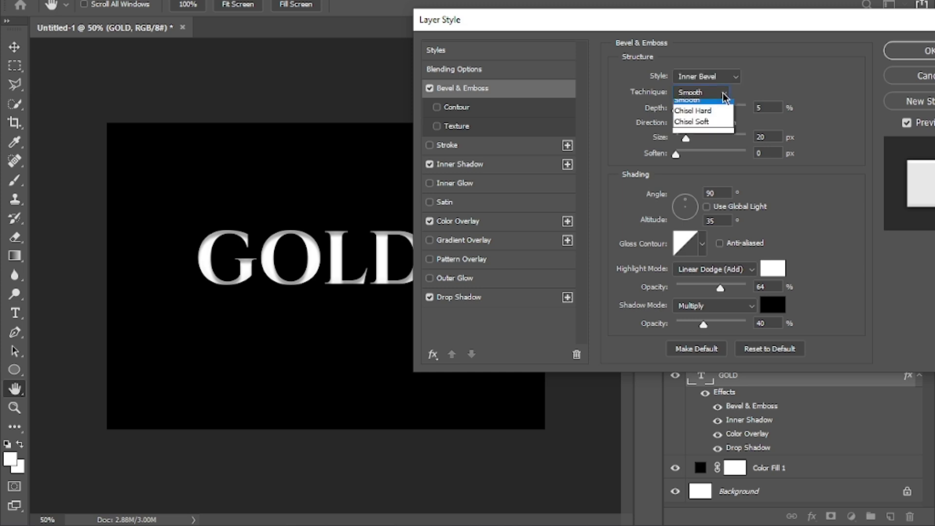
left_click(709, 117)
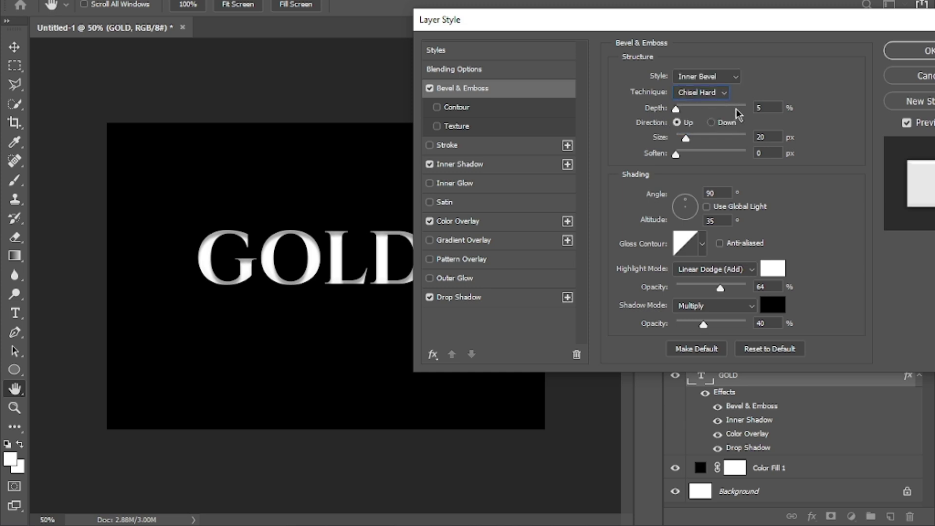
double_click(760, 108)
type("300")
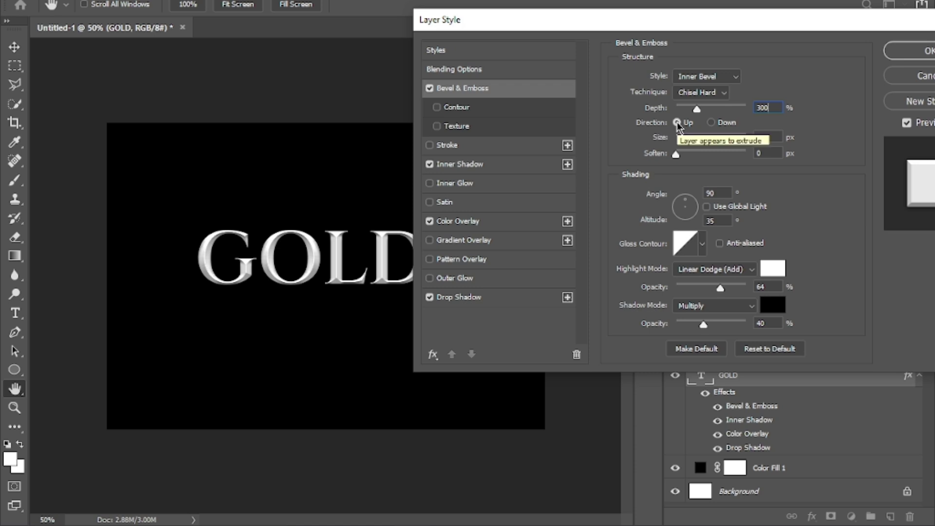
left_click(715, 124)
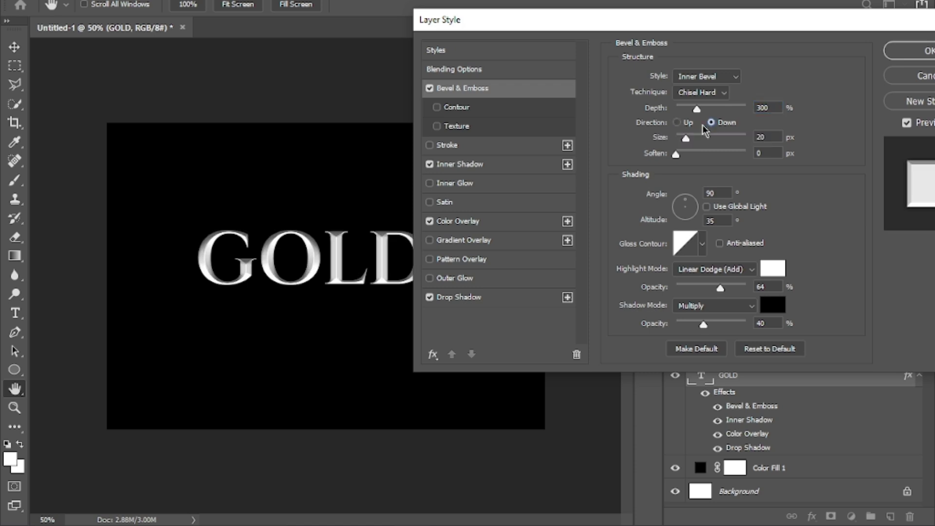
Set the bevel direction to Up, with a cone-shaped gloss contour and Linear Dodge (Add) as highlight mode.
left_click(677, 122)
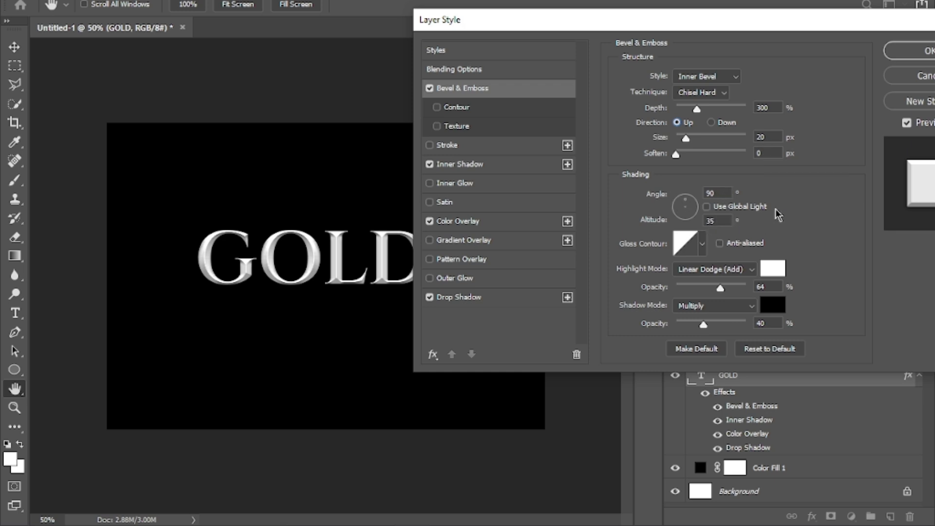
left_click(703, 243)
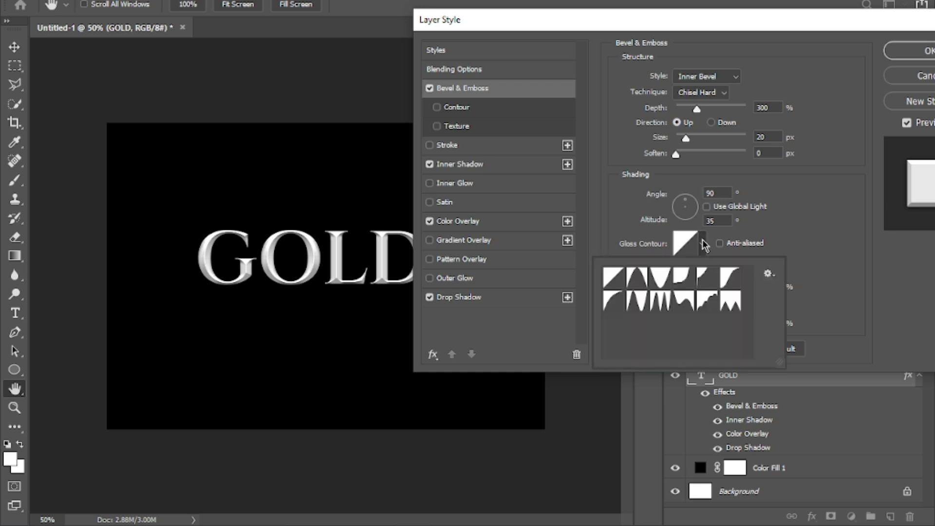
left_click(642, 280)
left_click(702, 247)
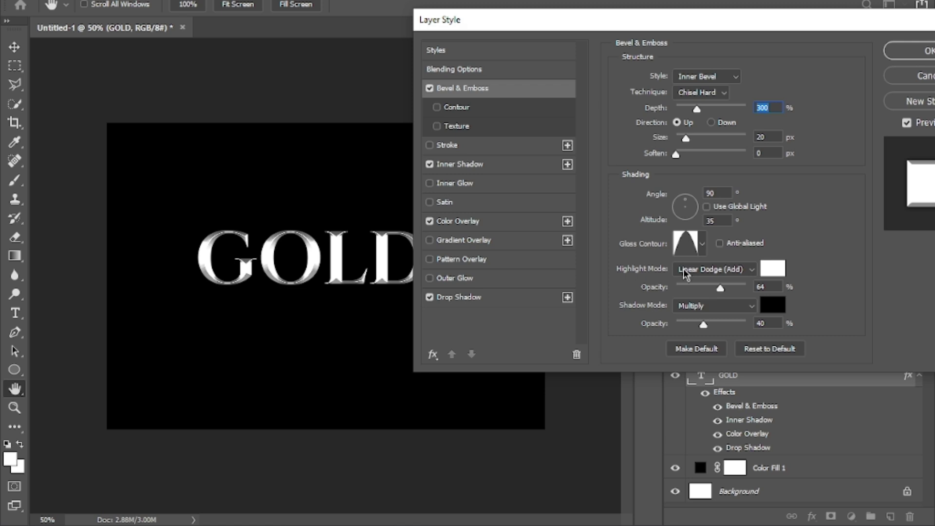
left_click(743, 272)
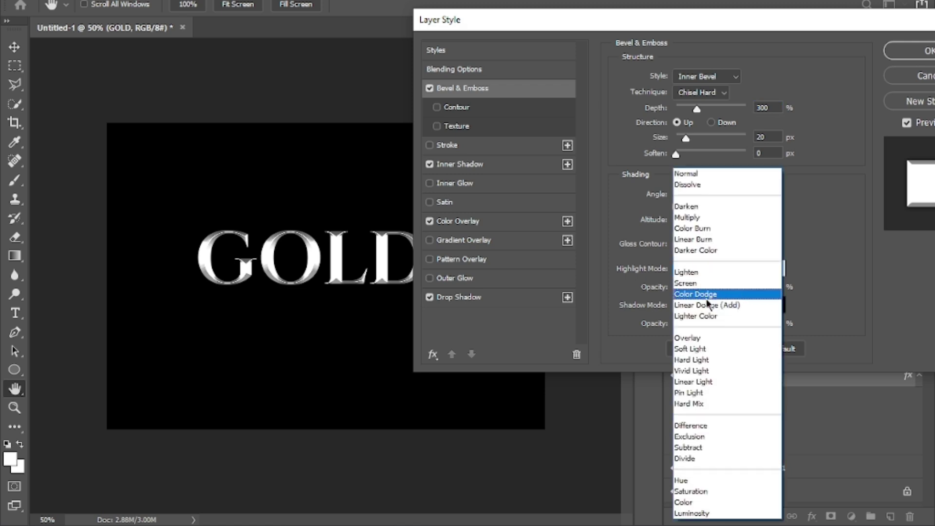
left_click(710, 306)
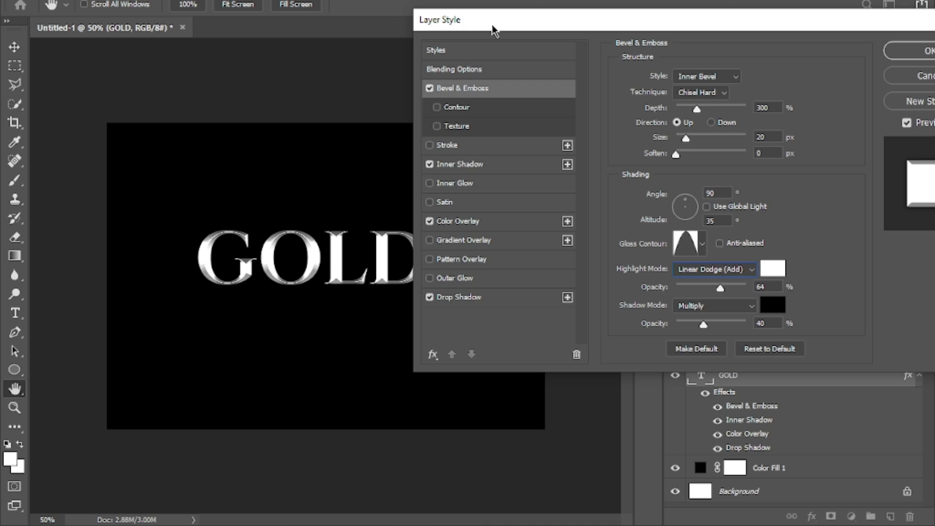
Set the GOLD text's Inner Shadow blend mode to Normal, with Use Global Light enabled.
left_click(467, 170)
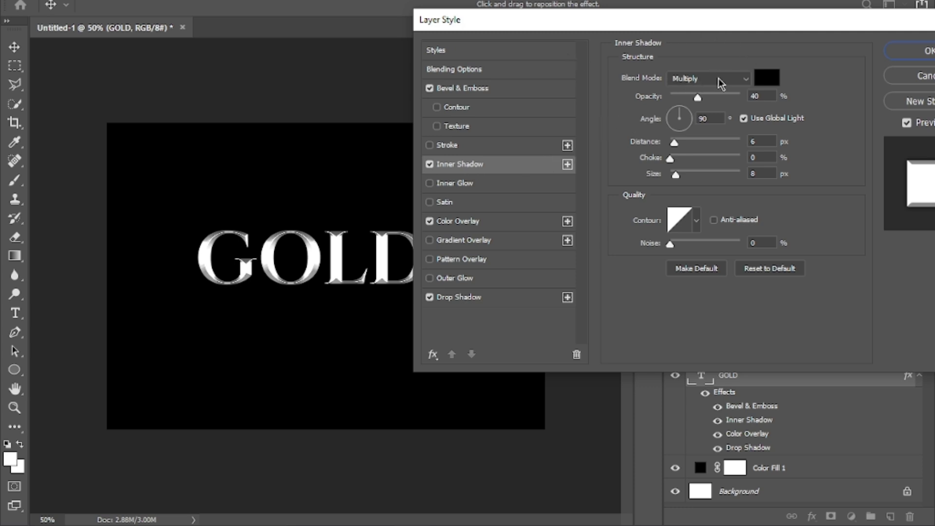
left_click(720, 80)
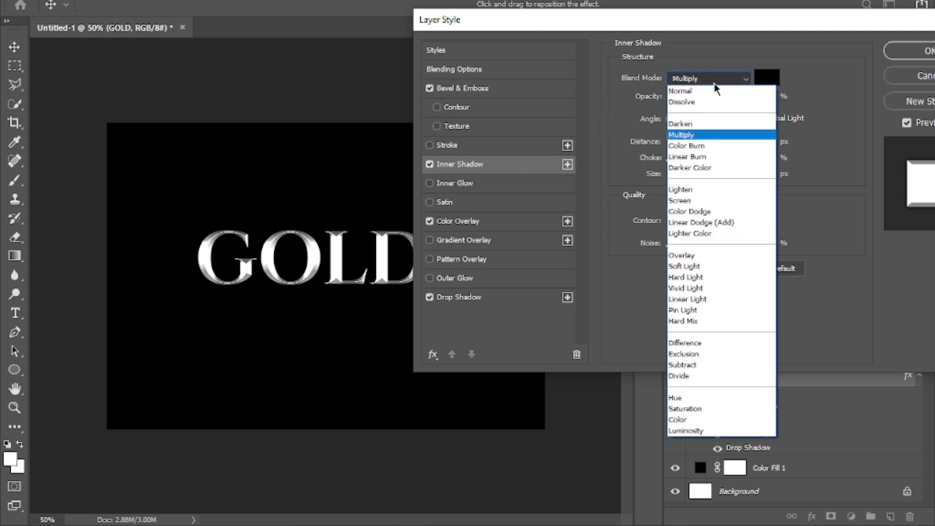
left_click(681, 92)
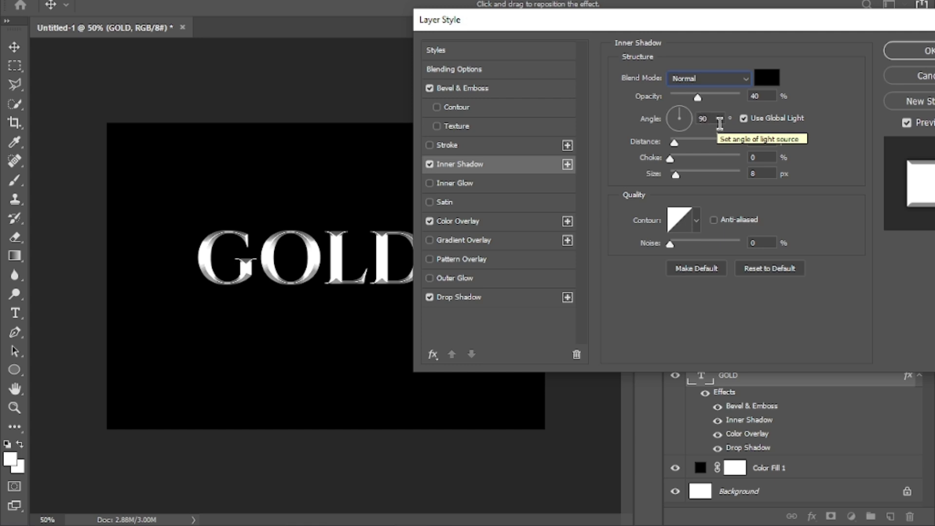
left_click(744, 119)
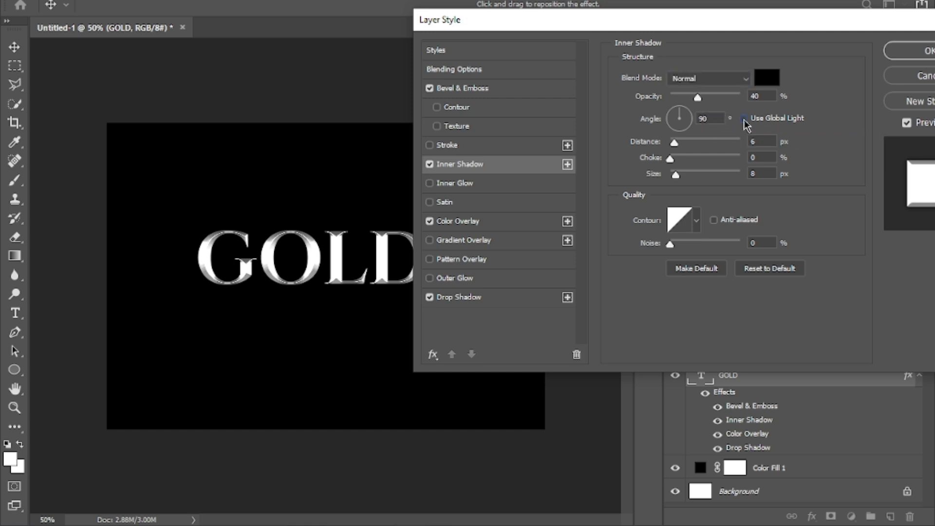
left_click(743, 121)
Set the Inner Shadow's distance to 6 px and its size to 8 px.
left_click(761, 142)
left_click_drag(676, 144, 680, 142)
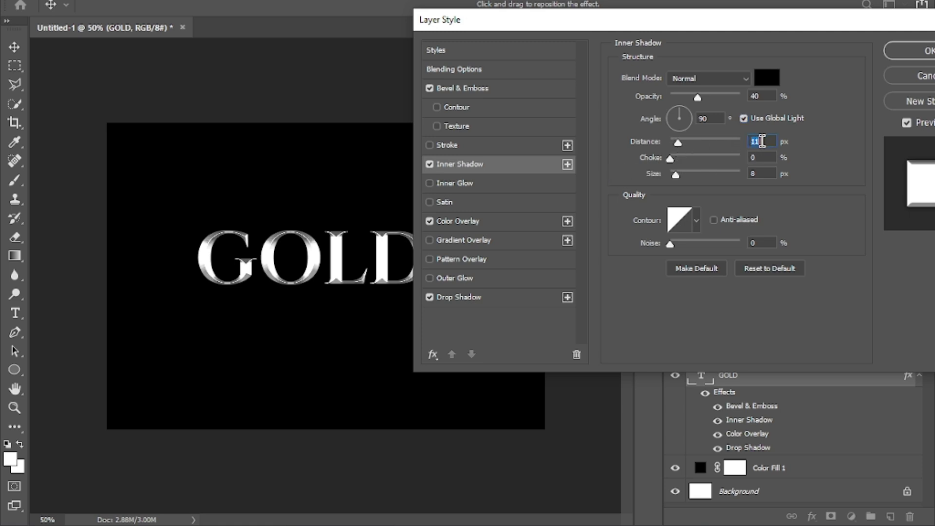
type("6")
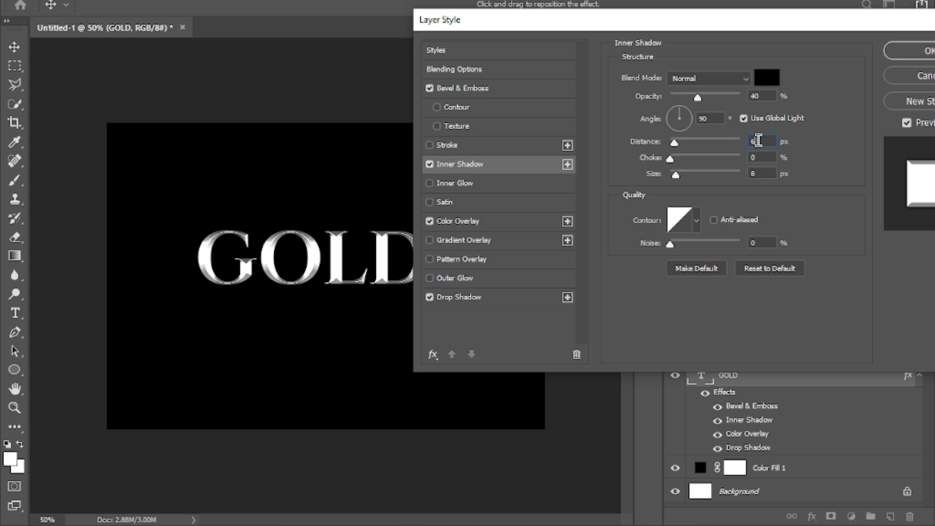
left_click(757, 174)
key("Down")
key("Up")
Apply the half-round contour preset to the GOLD text's Inner Shadow.
left_click(698, 224)
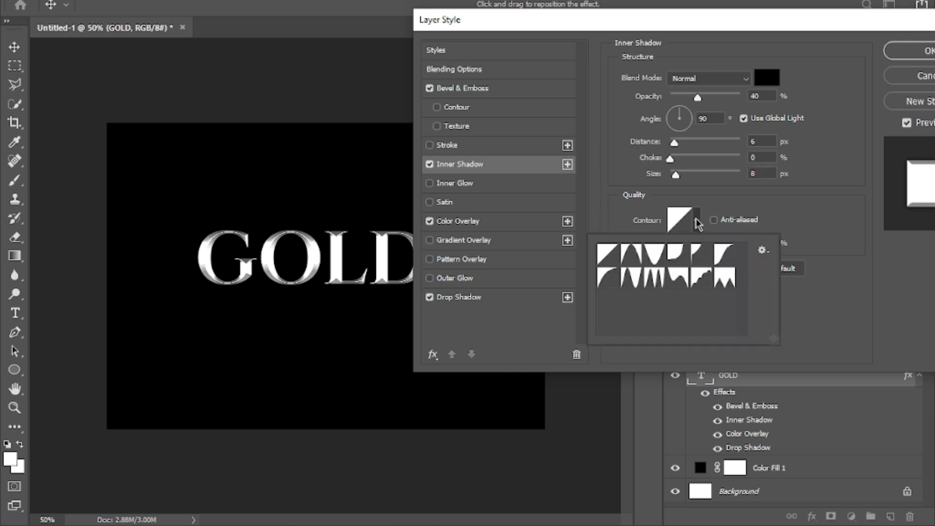
left_click(607, 283)
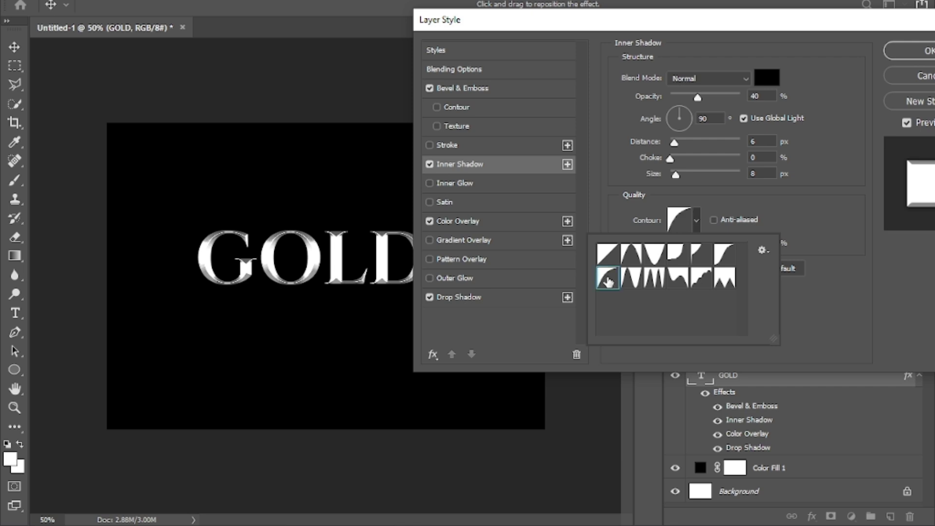
left_click(700, 223)
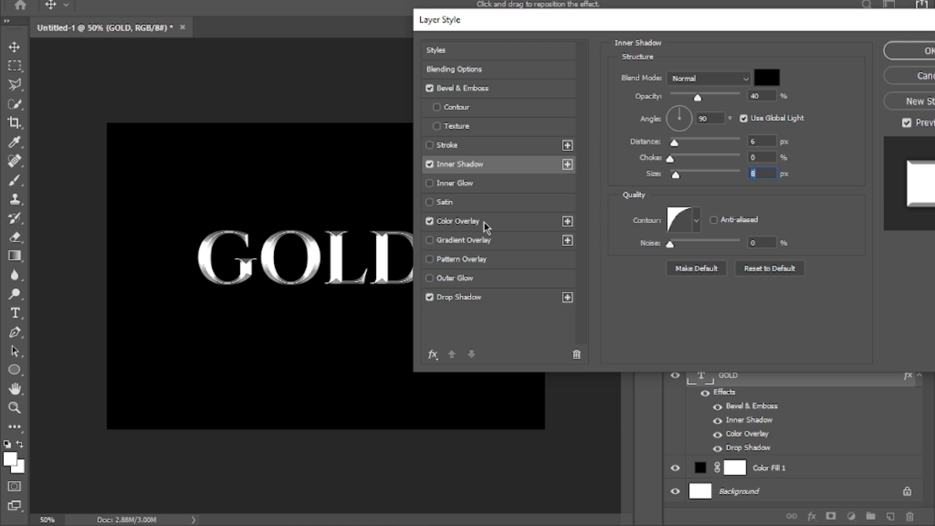
Change the GOLD text's Color Overlay to the orange-gold colour FF9C00.
left_click(468, 221)
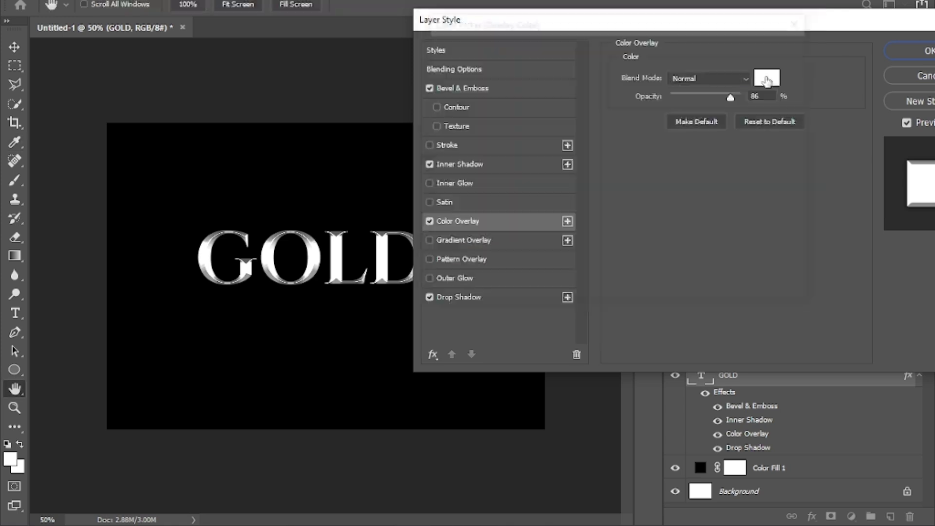
left_click(767, 79)
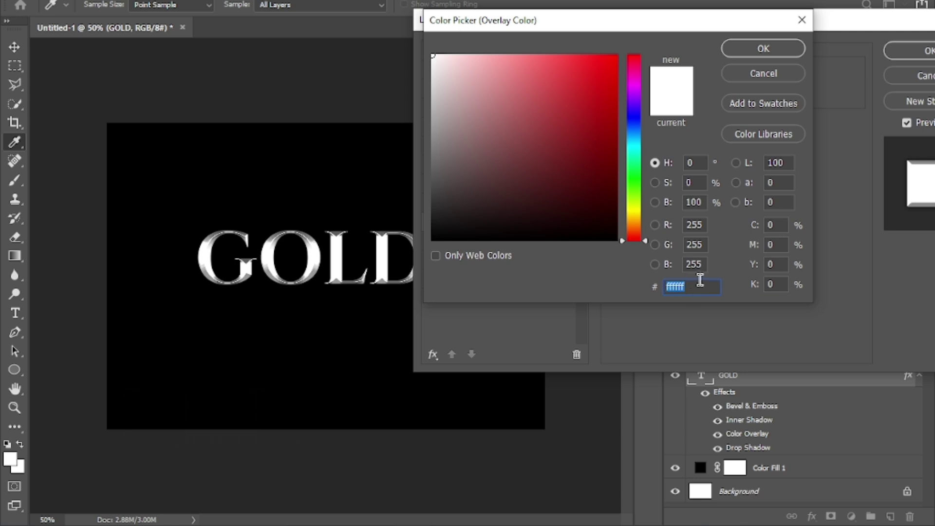
type("f")
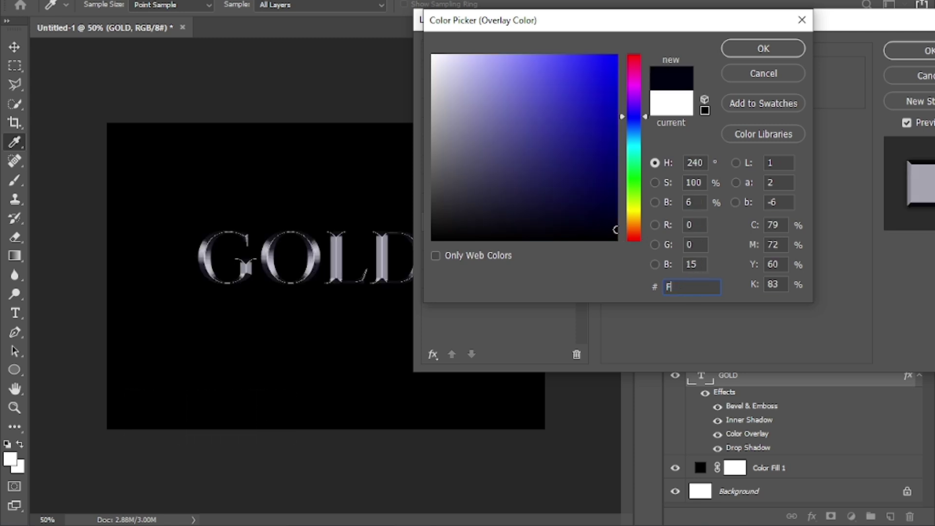
type("f")
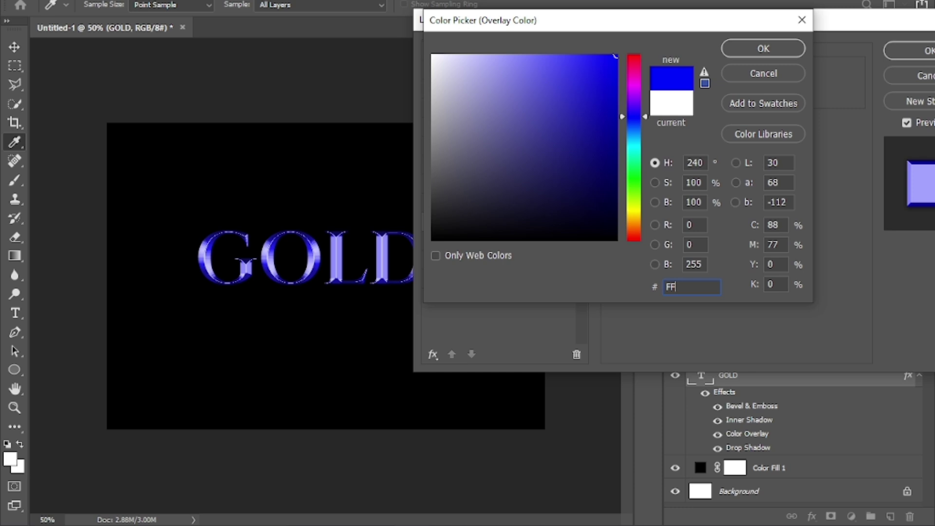
type("9c")
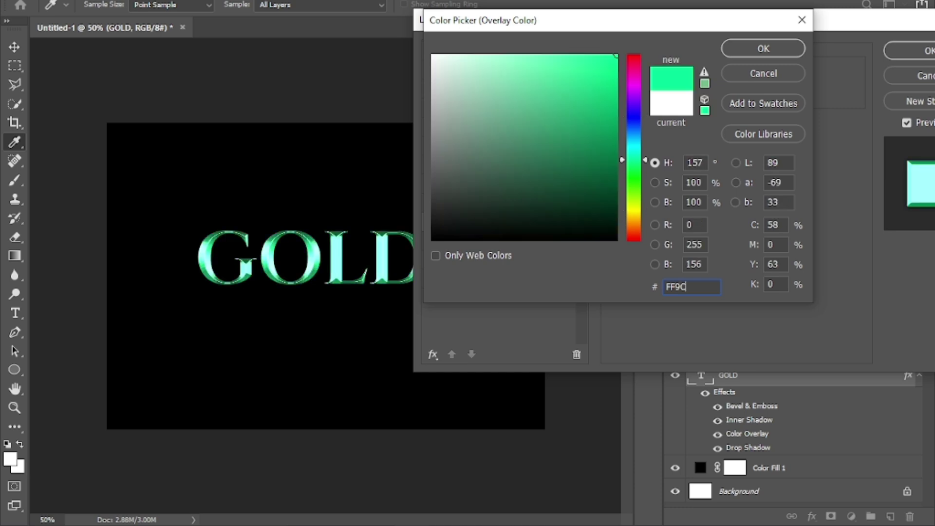
type("00")
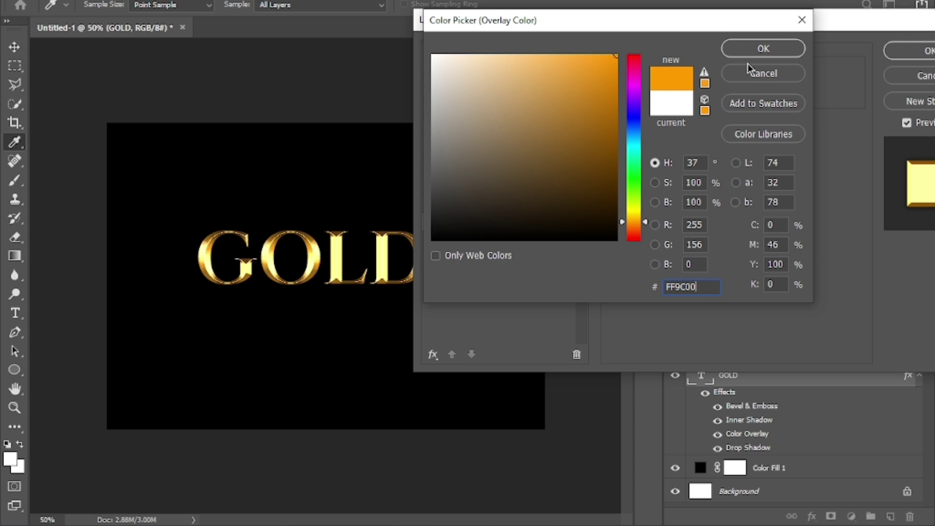
left_click(764, 51)
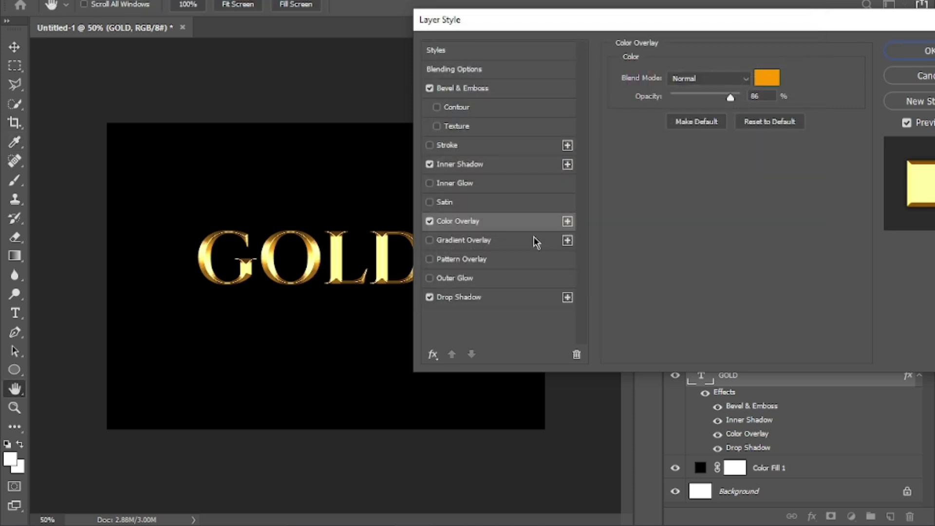
Set the Drop Shadow's distance to 0 px and apply the layer style to the GOLD text.
left_click(469, 299)
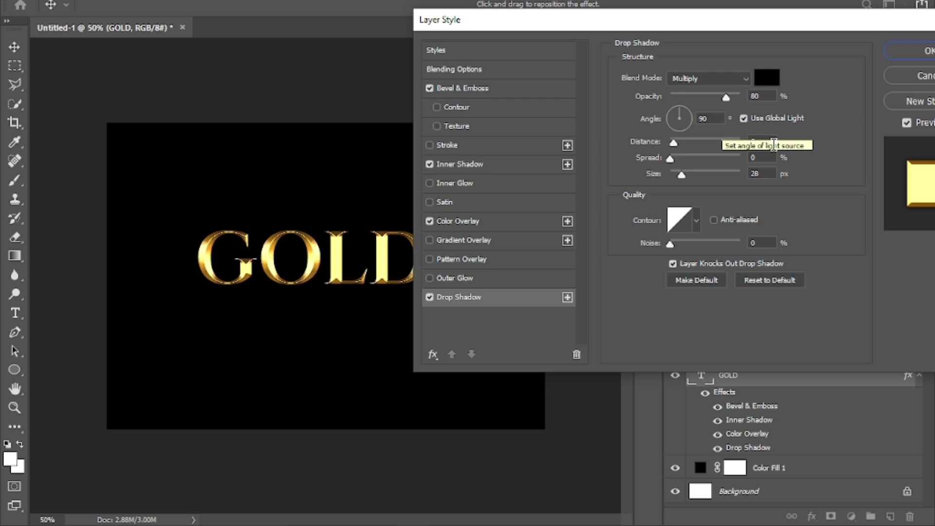
left_click(762, 141)
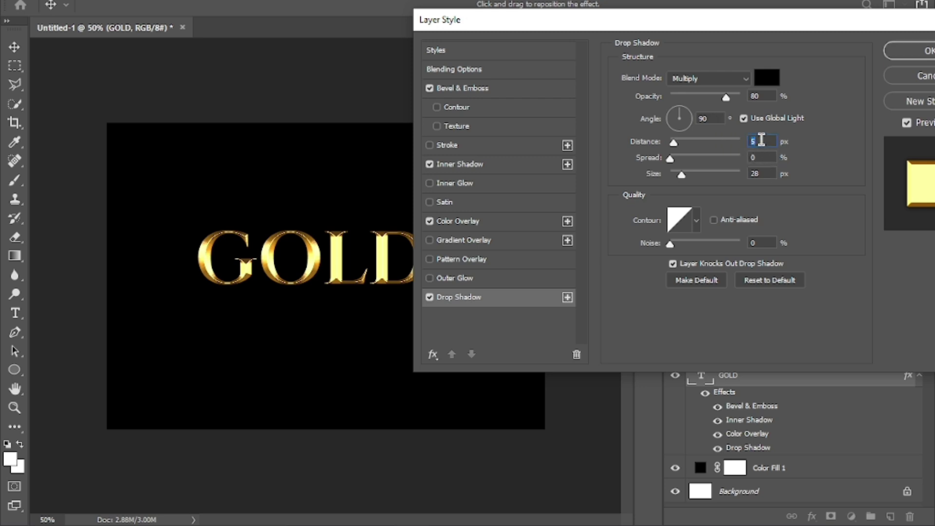
type("0")
left_click(899, 52)
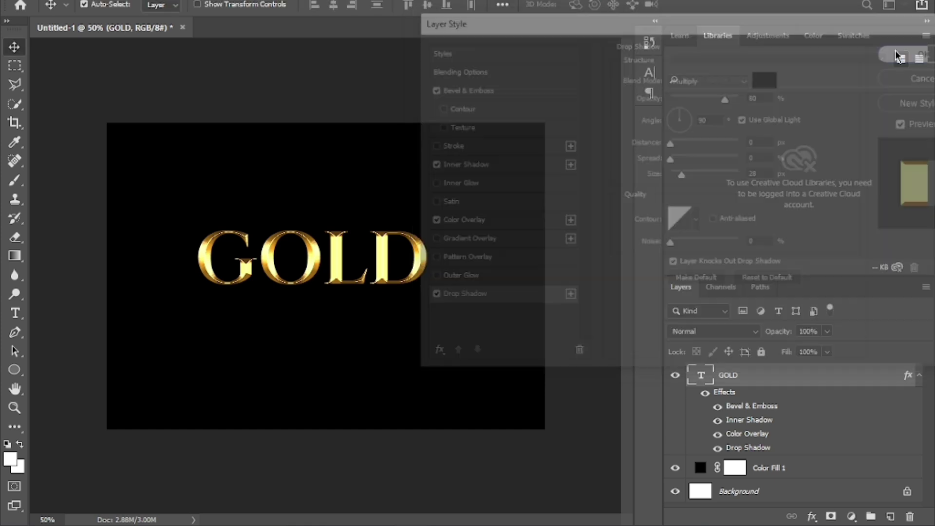
Scale the GOLD text proportionally to about 139% and center it on the canvas.
key("ctrl")
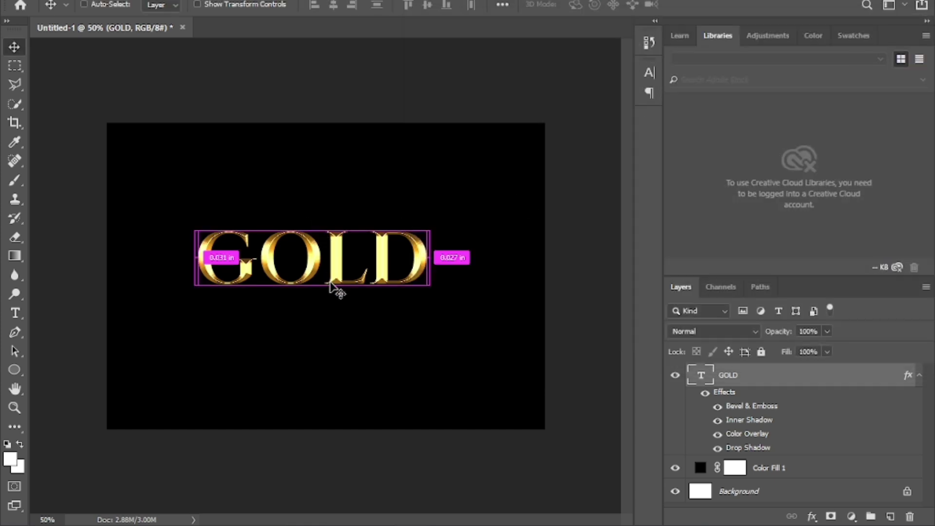
key("ctrl+t")
left_click_drag(429, 310, 507, 375)
left_click_drag(392, 272, 365, 263)
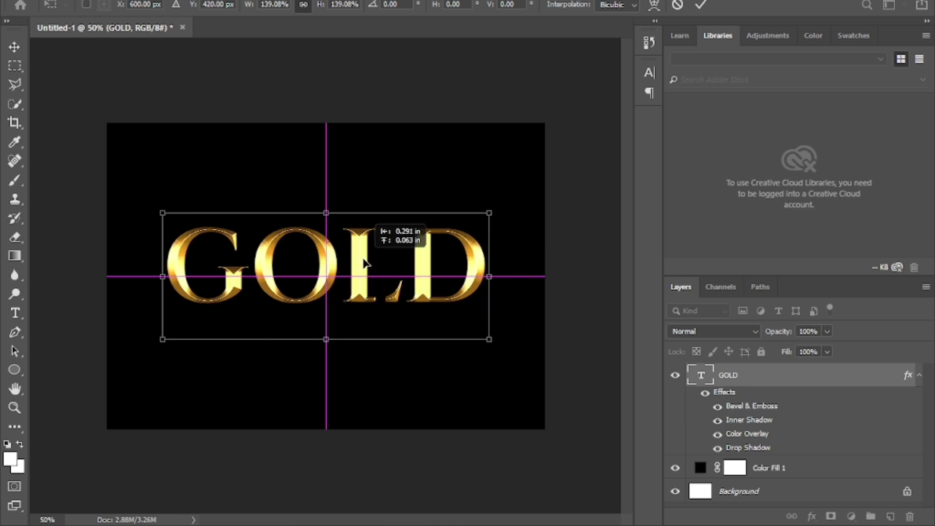
left_click(701, 5)
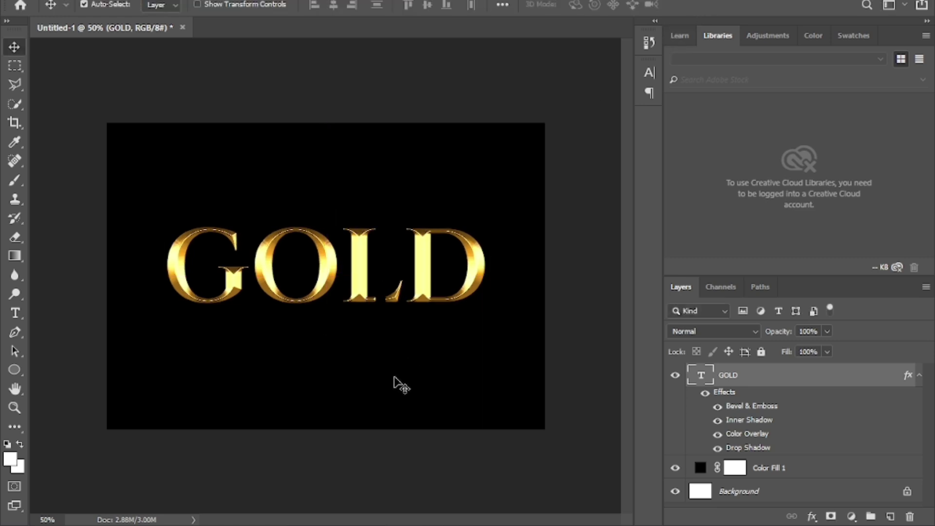